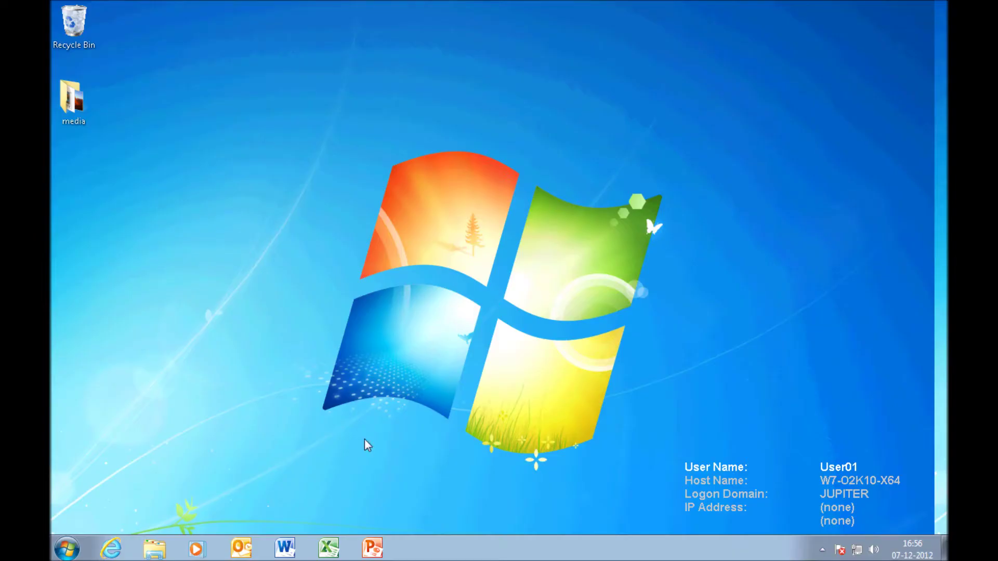
Step: Launch Word and paste the Data Loss Prevention article as text only into a blank document
left_click(285, 548)
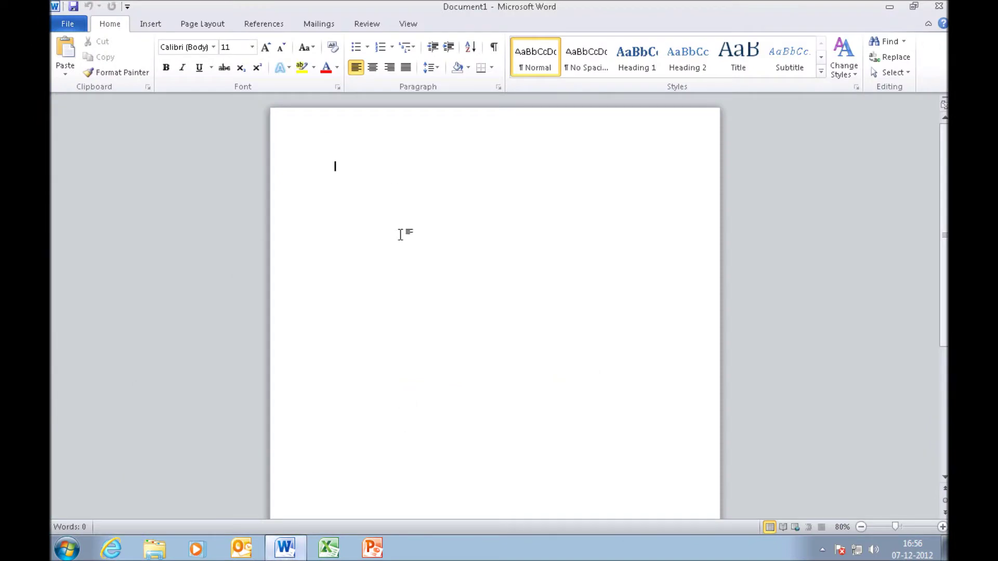
right_click(392, 188)
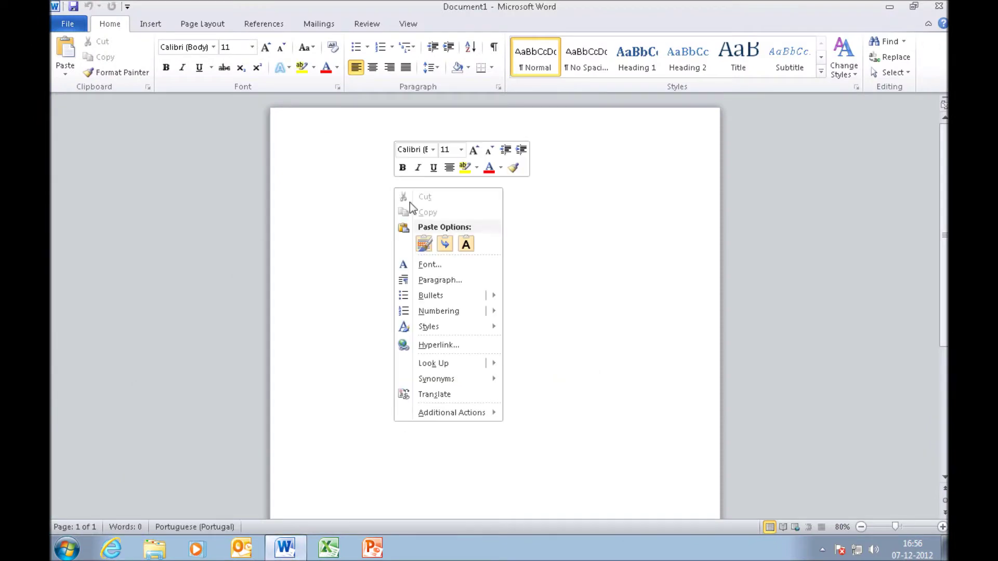
left_click(471, 242)
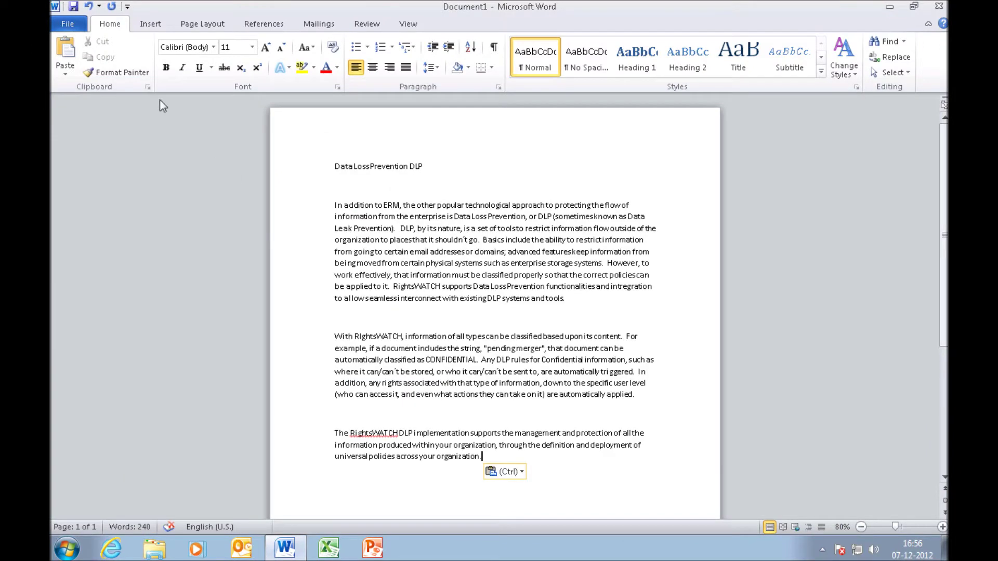
Step: Save the document as Document1.docx with the Secret classification level
left_click(78, 26)
left_click(83, 44)
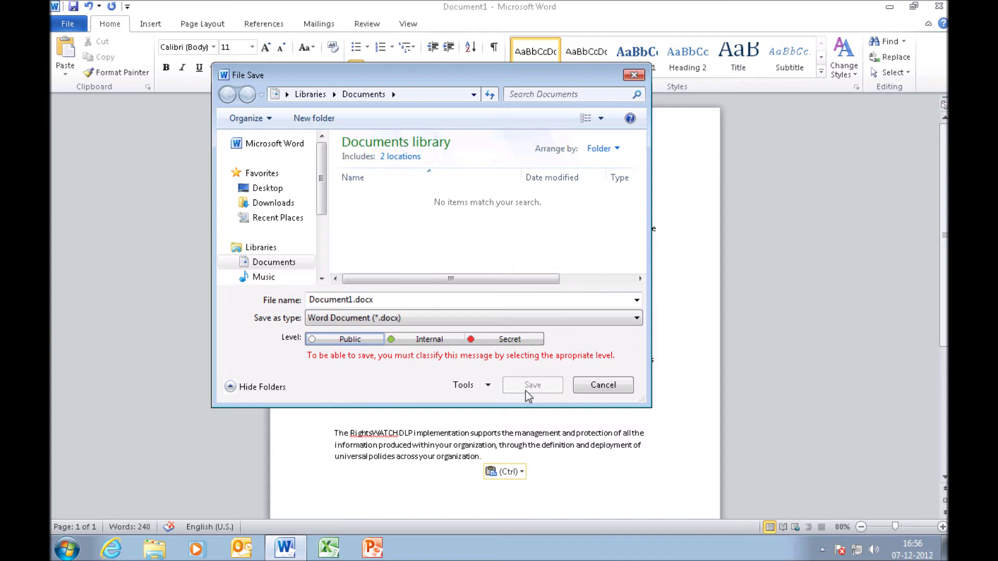
left_click(387, 300)
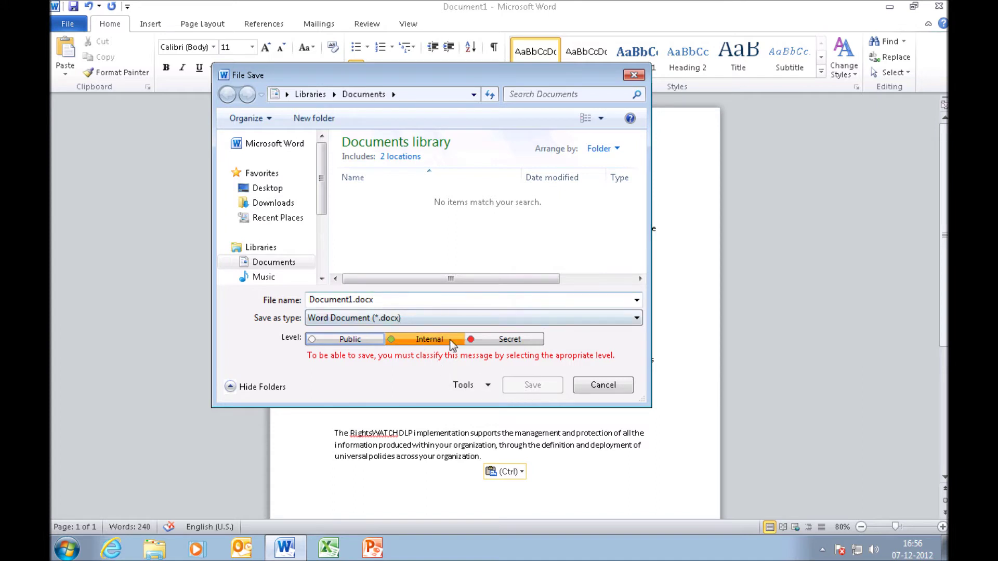
left_click(490, 341)
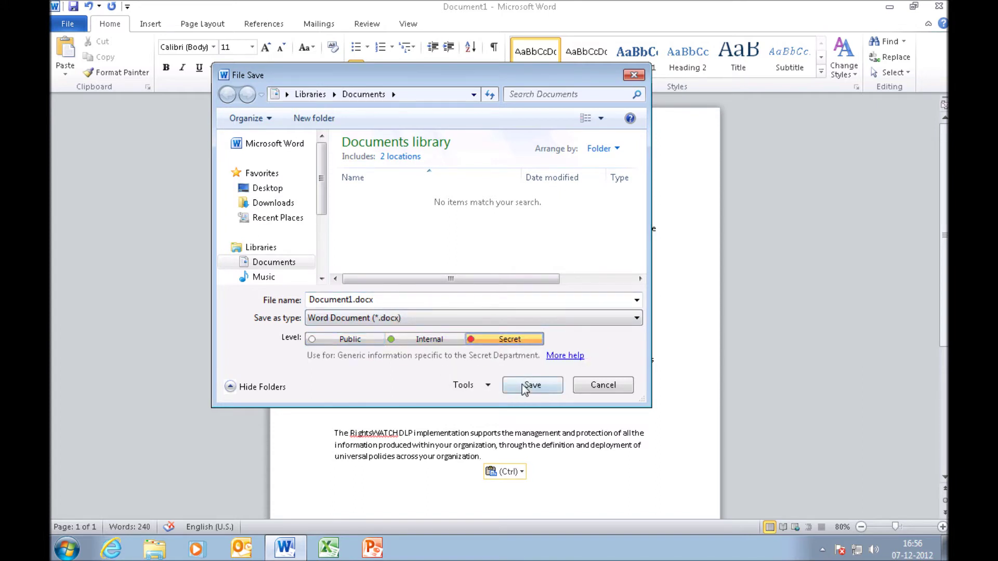
left_click(524, 388)
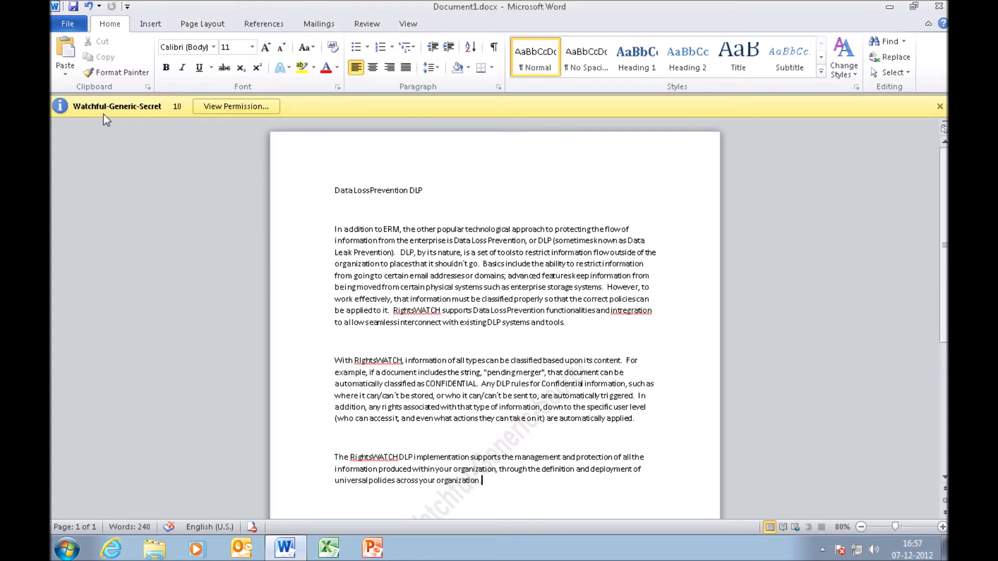
scroll(602, 373, "down", 2)
scroll(602, 373, "down", 2)
scroll(602, 373, "down", 3)
scroll(569, 362, "down", 3)
scroll(570, 362, "up", 2, "ctrl")
scroll(549, 291, "up", 2)
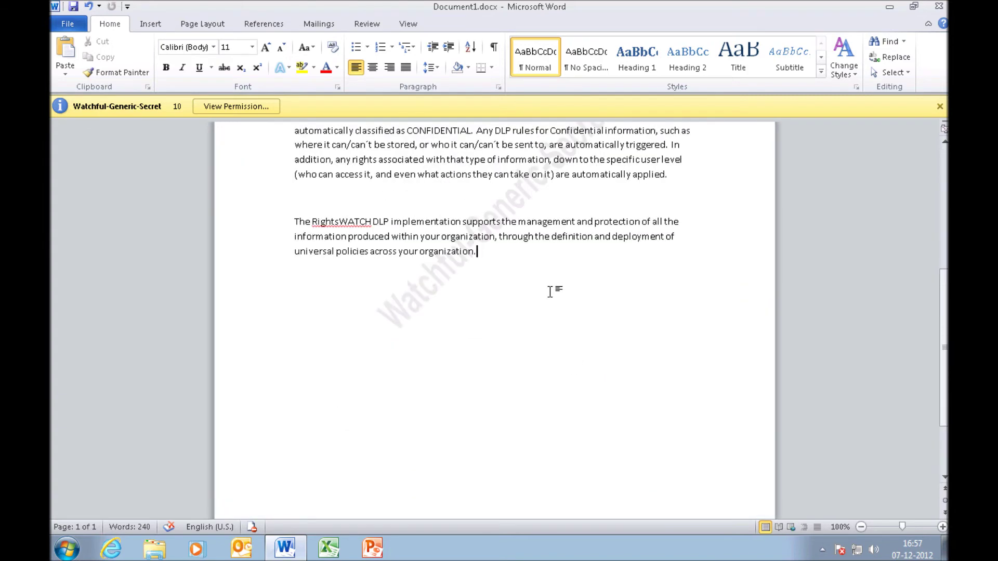
scroll(550, 292, "up", 2)
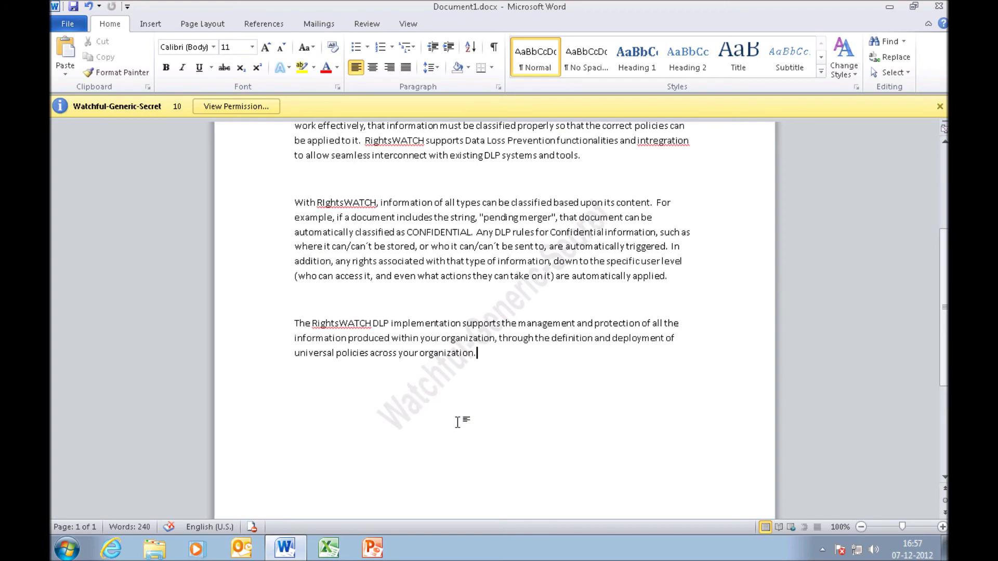
scroll(475, 425, "up", 4)
scroll(496, 436, "up", 1)
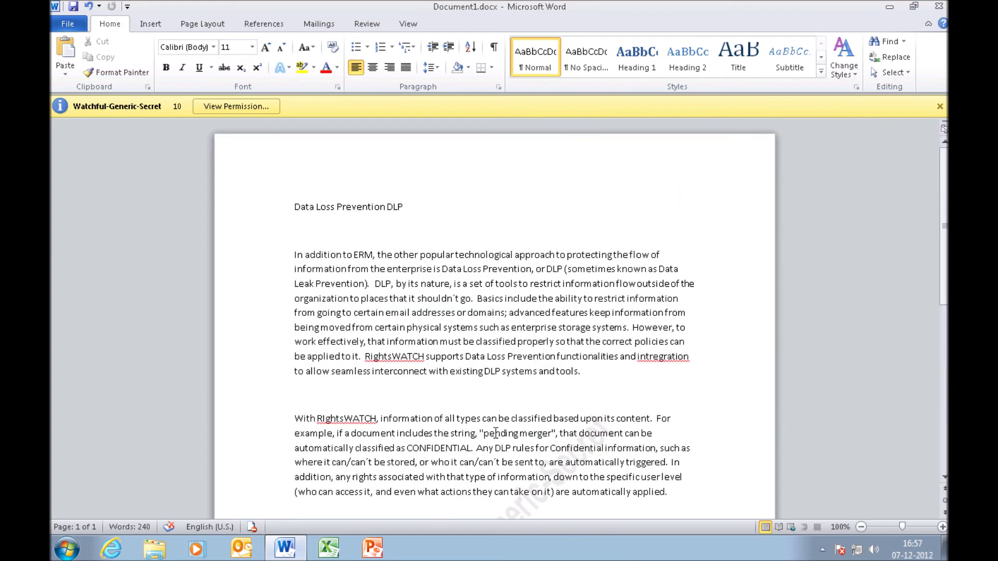